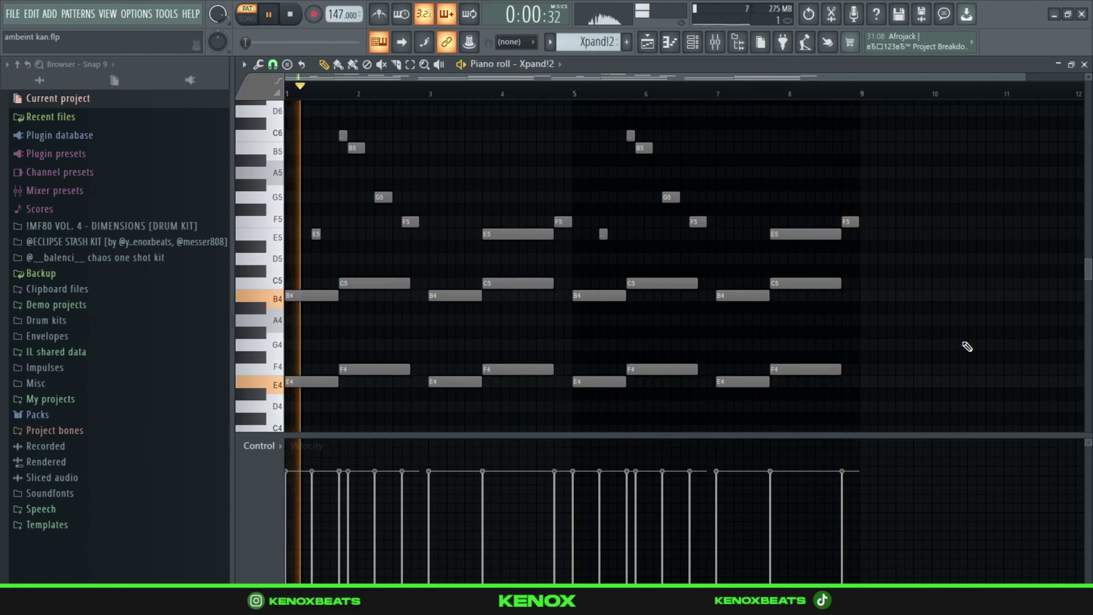
Open the Xpand!2 channel's instrument to examine its loaded preset, and close it again.
key(F6)
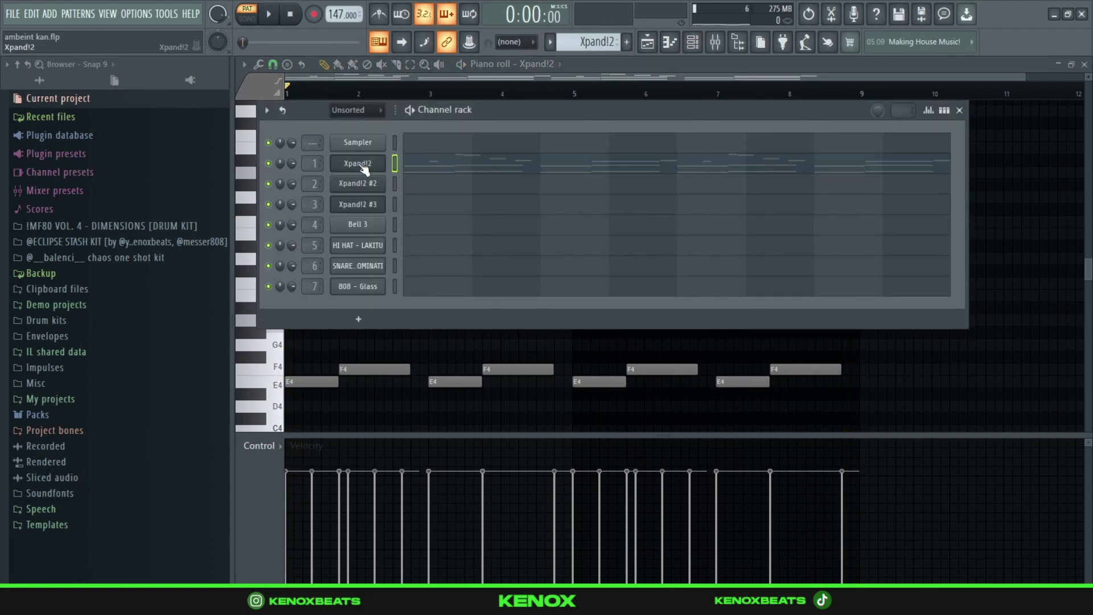
click(364, 167)
drag(468, 178, 580, 77)
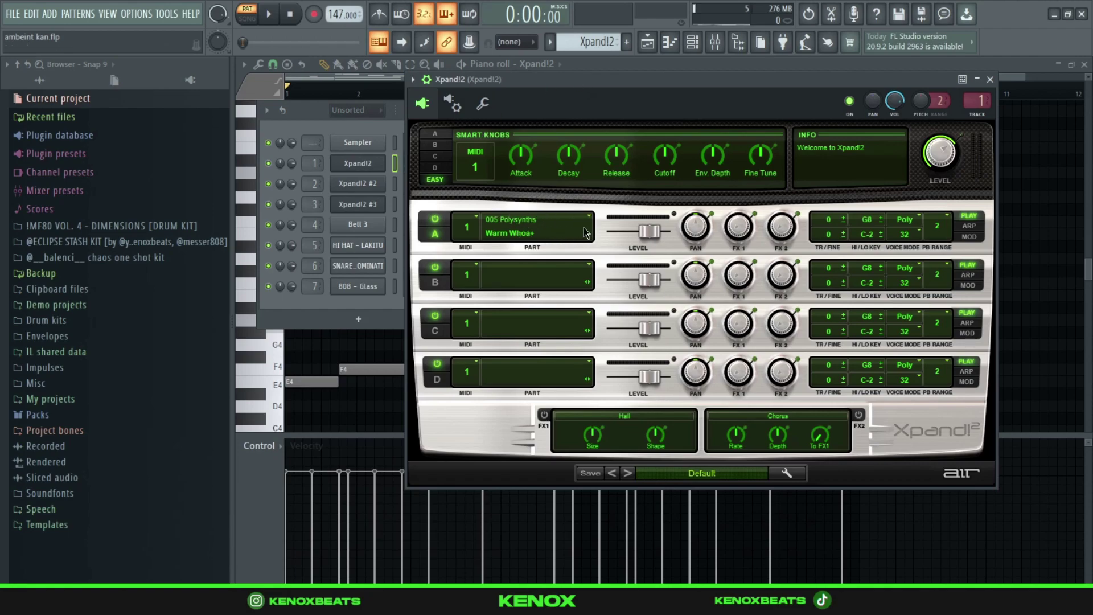
click(999, 87)
Inspect the Effectrix sequence and the Fruity parametric EQ 2 curve on the Xpand!2 mixer track.
key(F9)
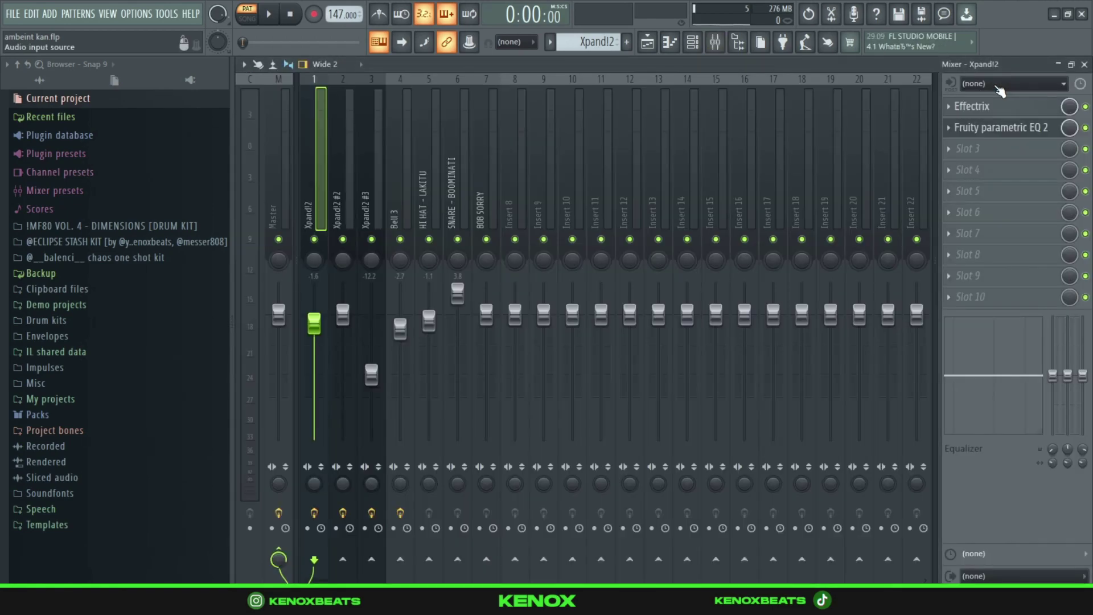
click(1009, 114)
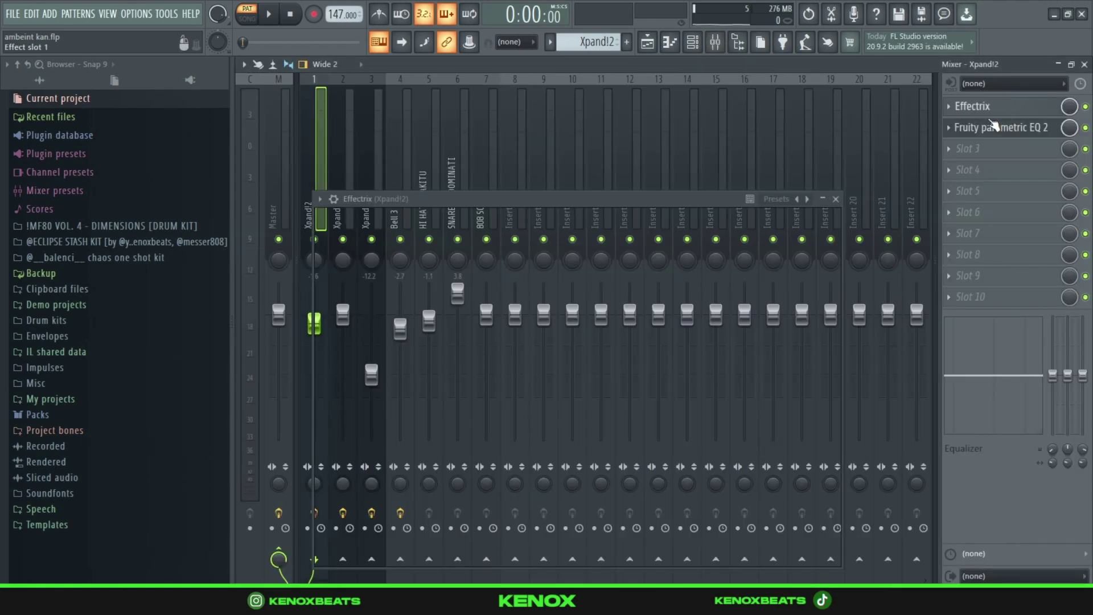
drag(698, 200, 668, 136)
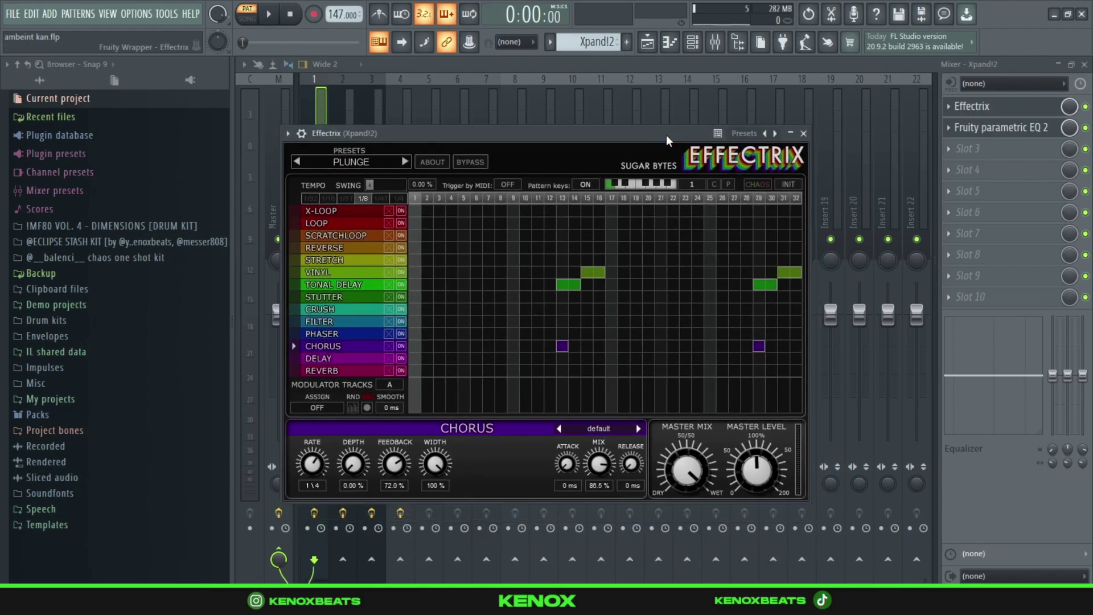
click(803, 133)
click(992, 129)
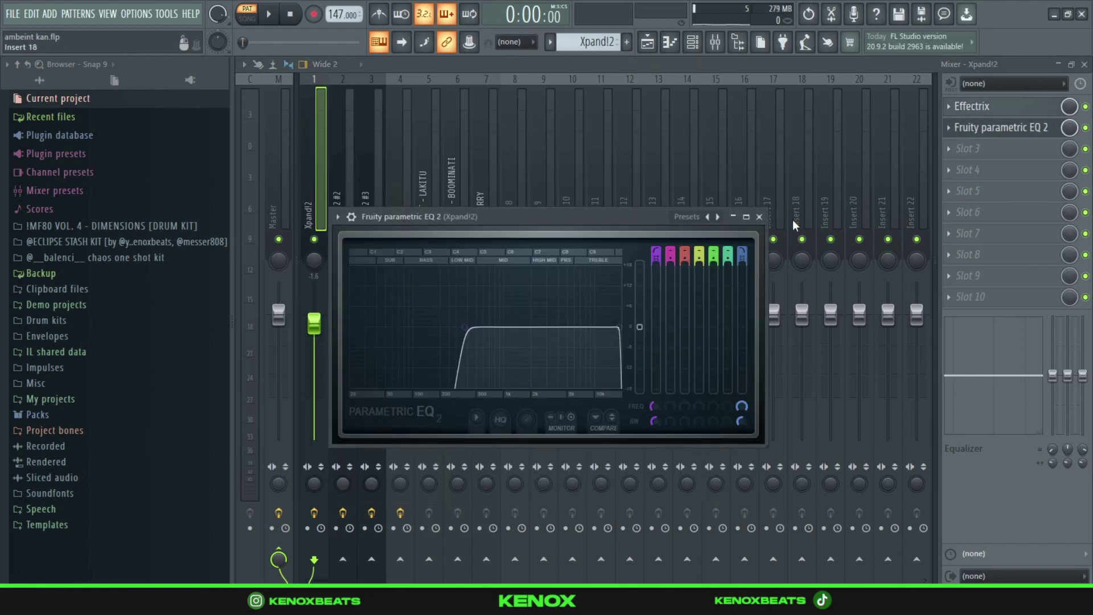
click(762, 218)
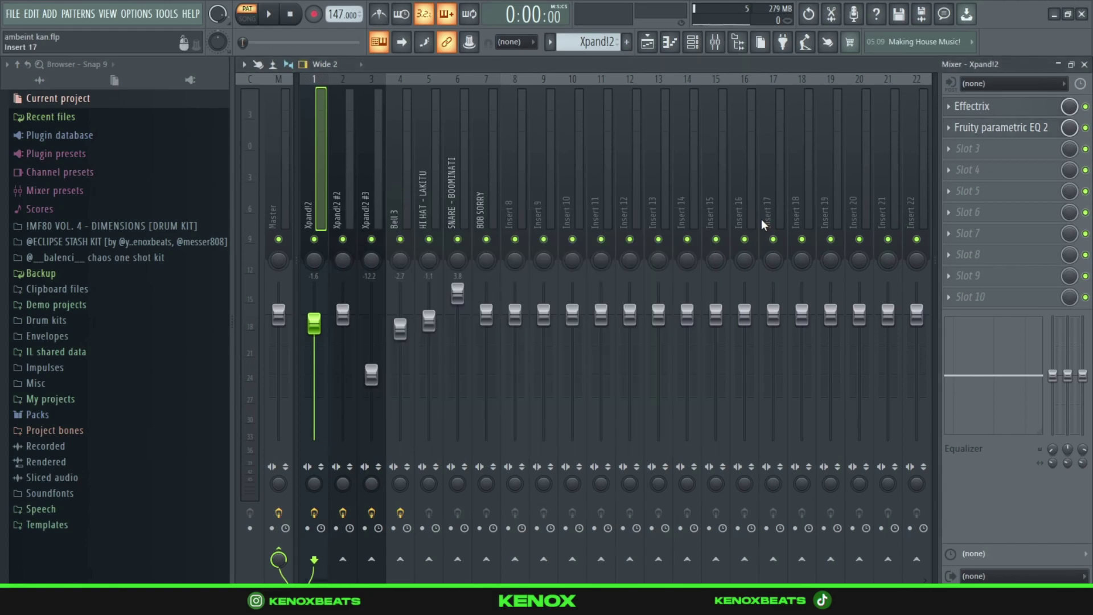
Review the Xpand!2 #2 melody in the piano roll and the preset loaded in its instrument.
key(F6)
click(541, 191)
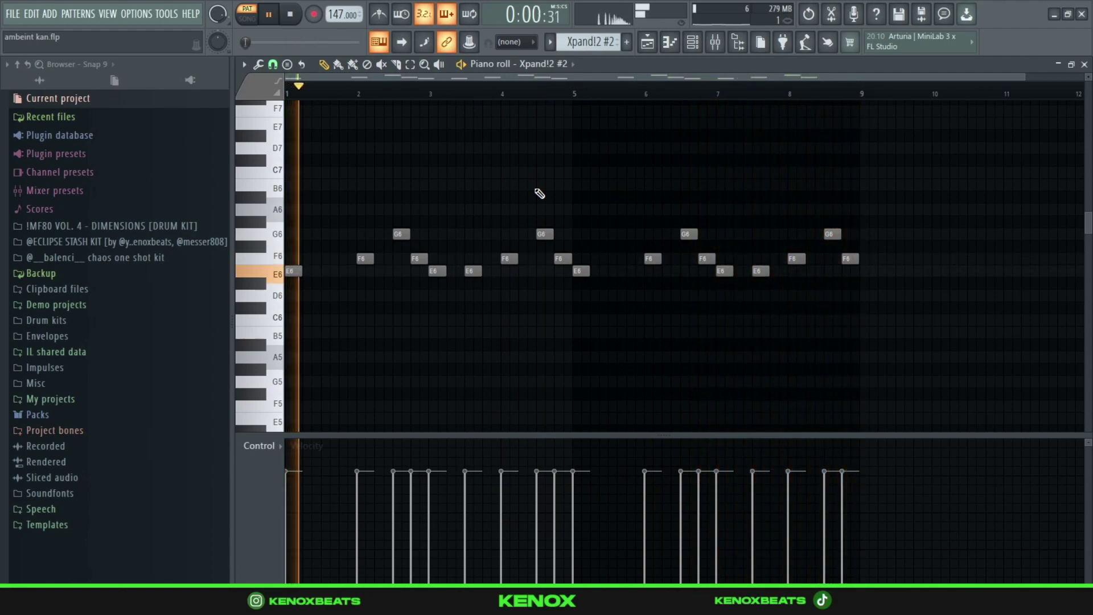
key(F6)
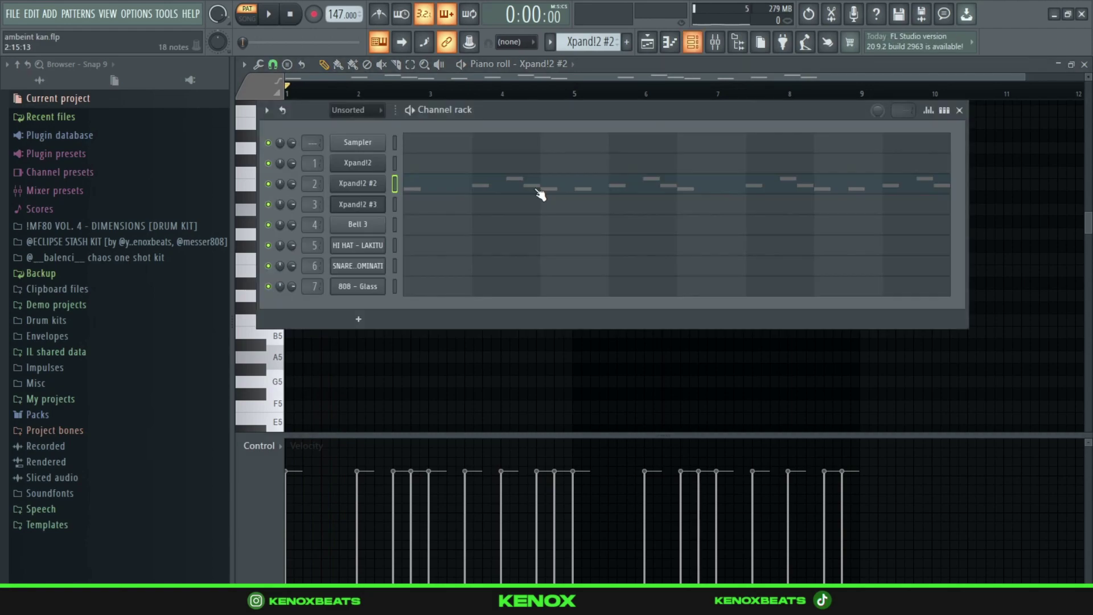
click(373, 184)
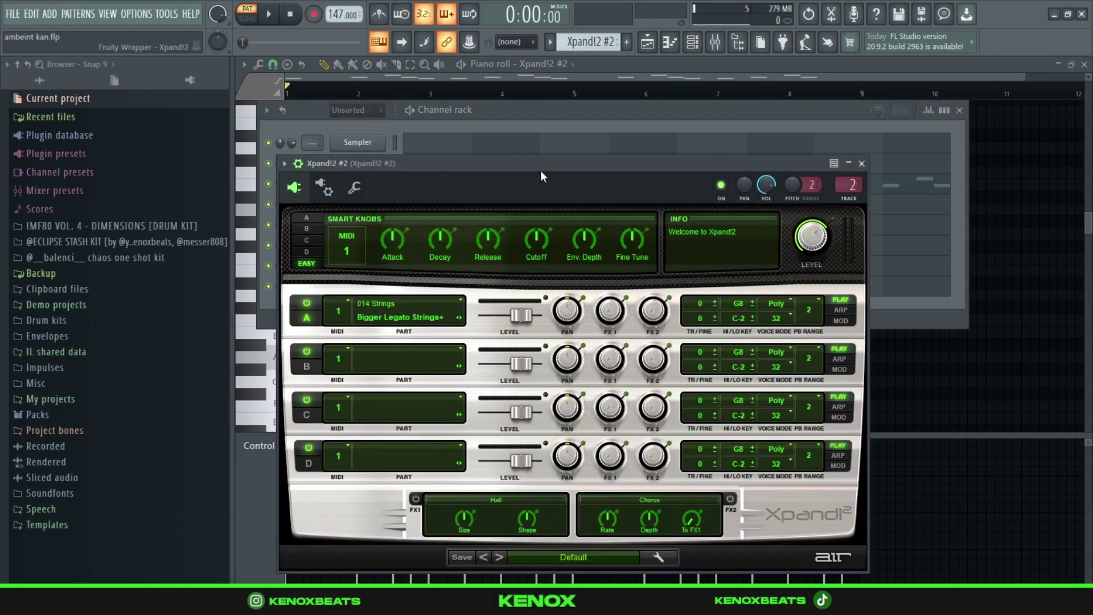
drag(541, 160, 583, 83)
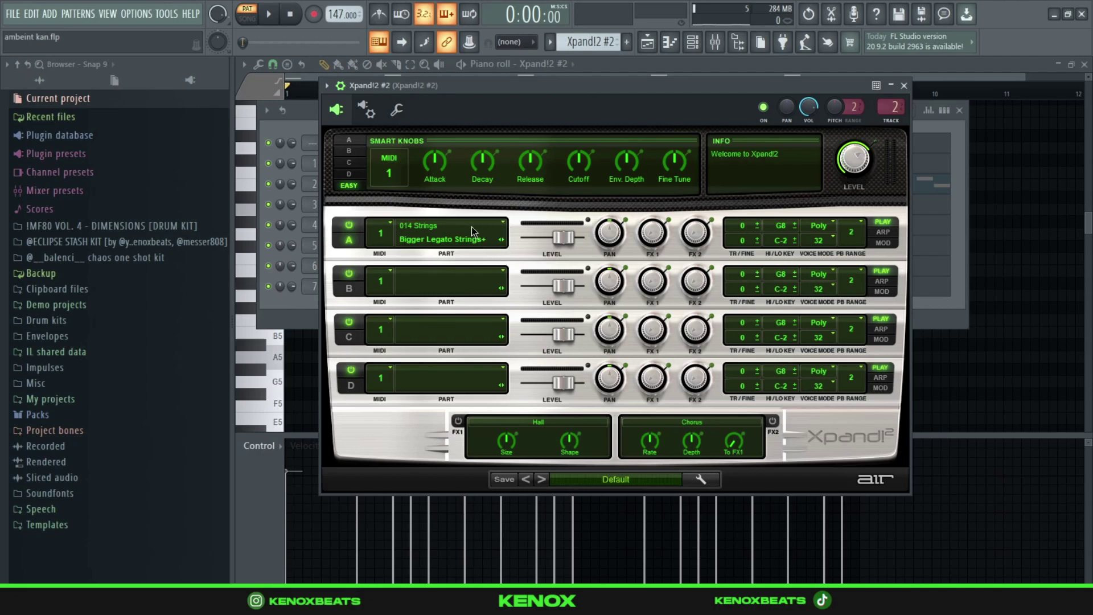
click(905, 86)
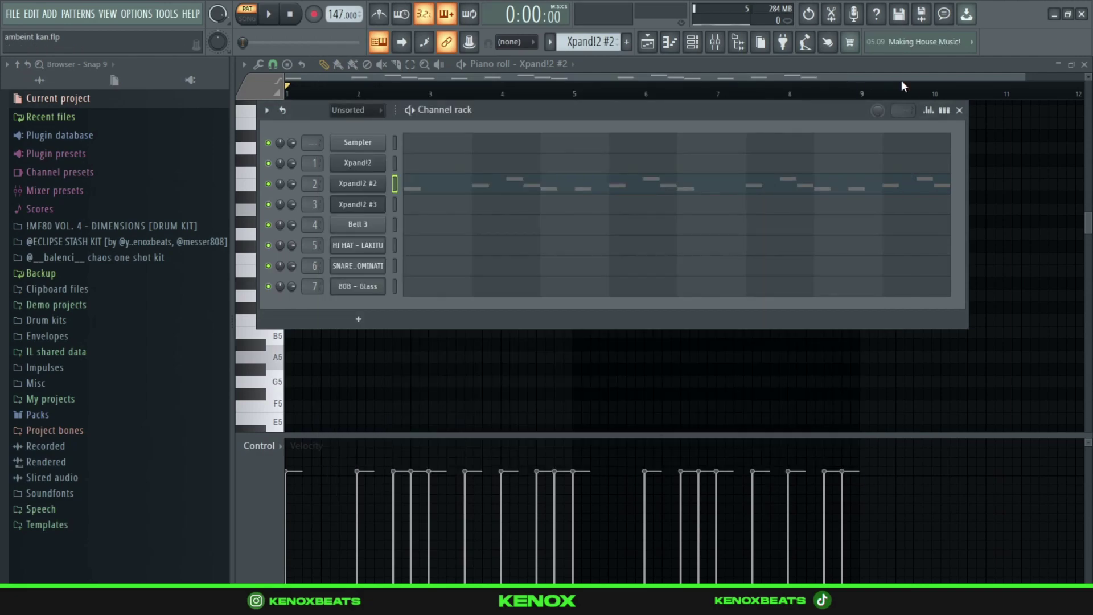
Inspect the Effectrix and Fruity parametric EQ 2 settings on the Xpand!2 #2 mixer track.
key(F9)
click(975, 106)
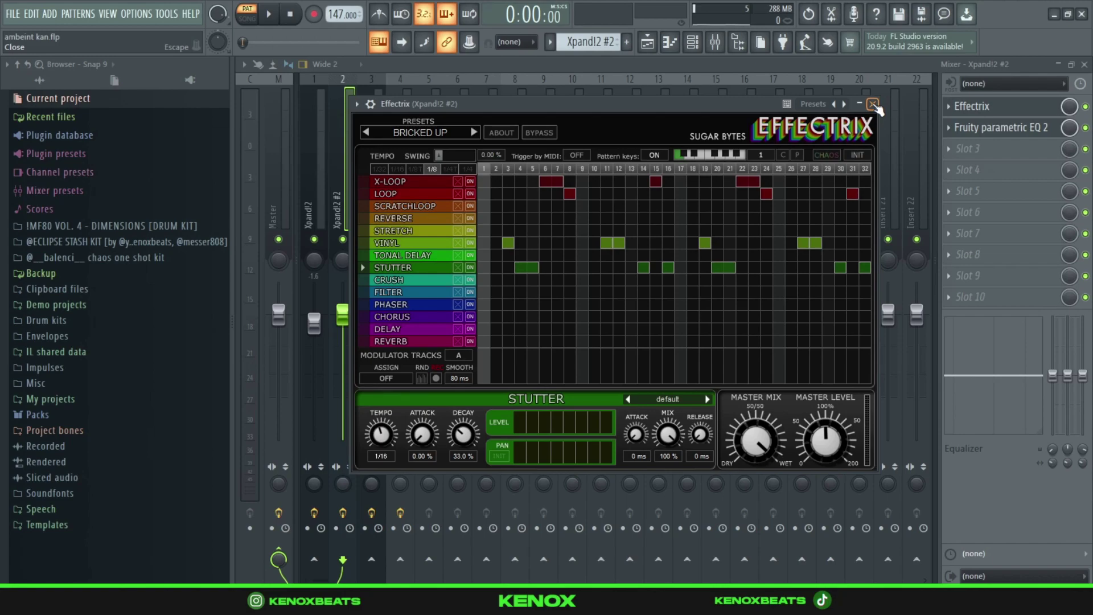
click(873, 104)
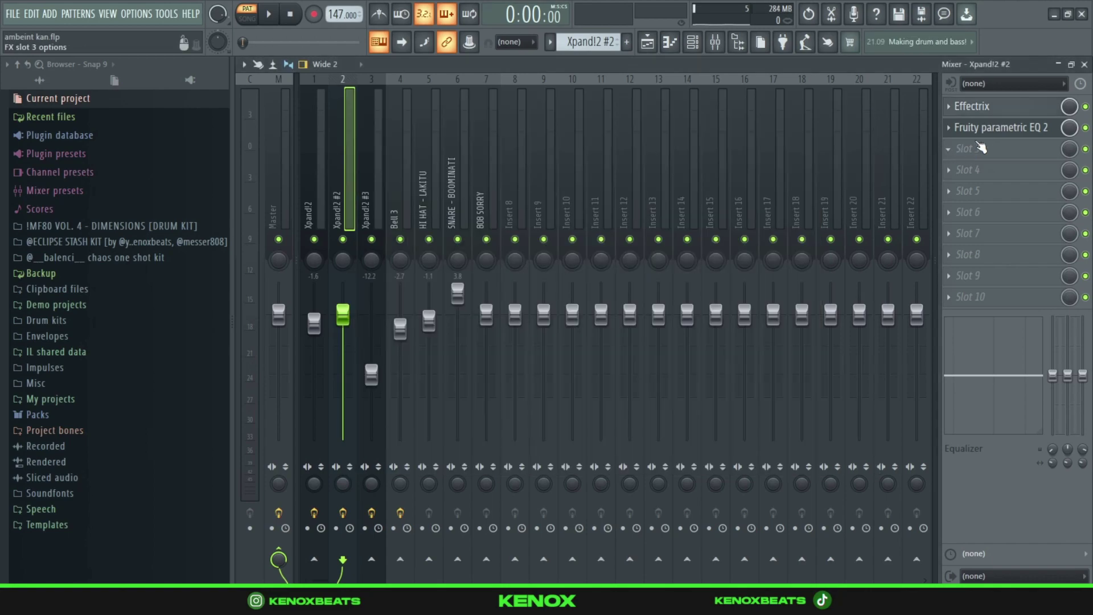
click(1006, 128)
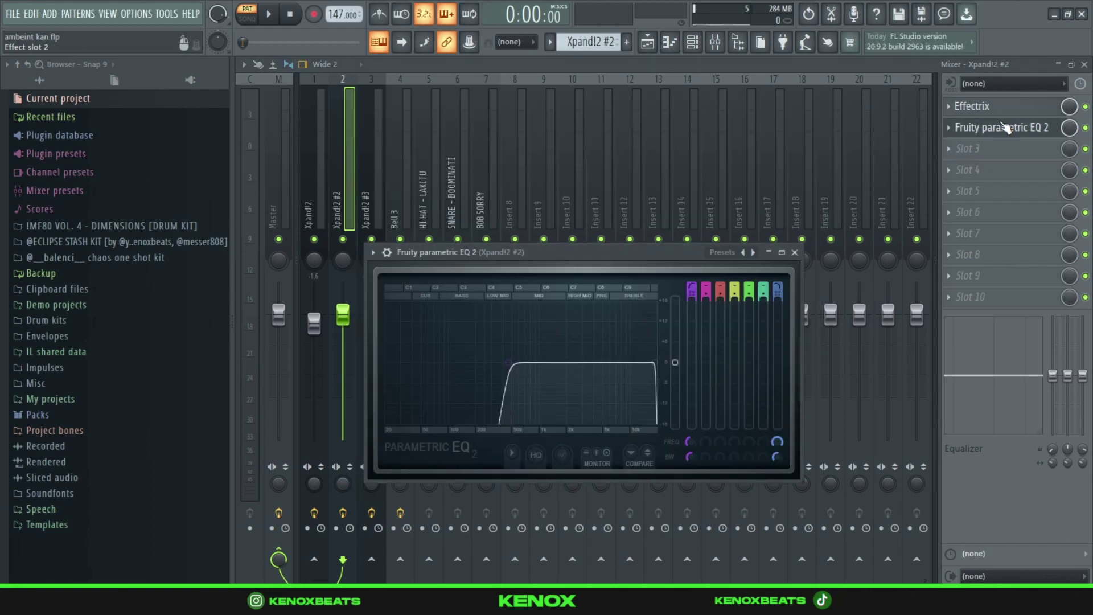
click(795, 252)
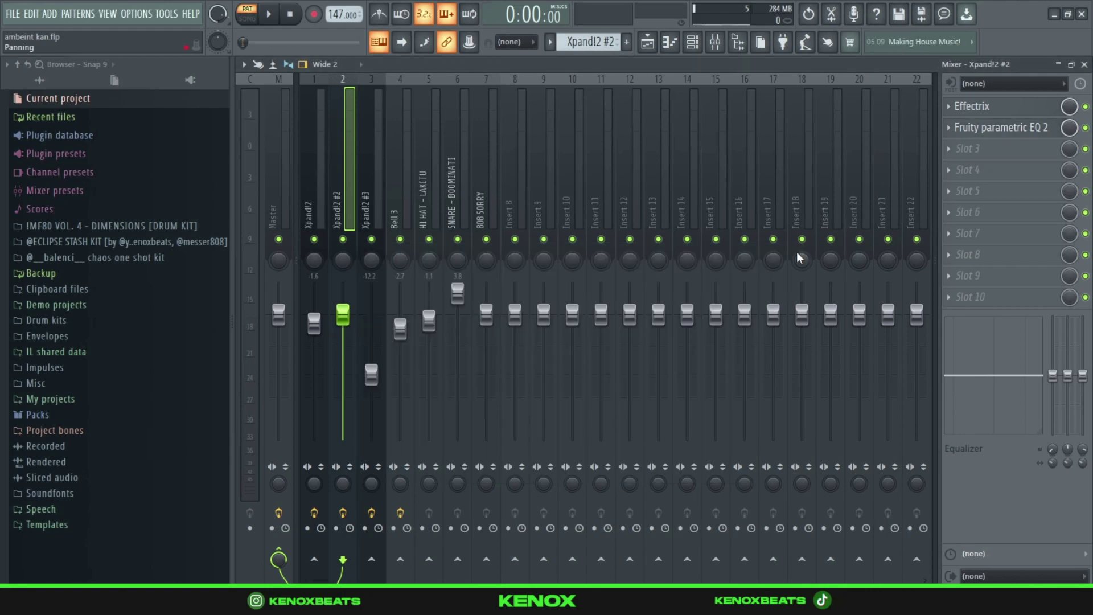
Show the whole Xpand!2 #3 pattern in the piano roll and examine its notes.
key(F6)
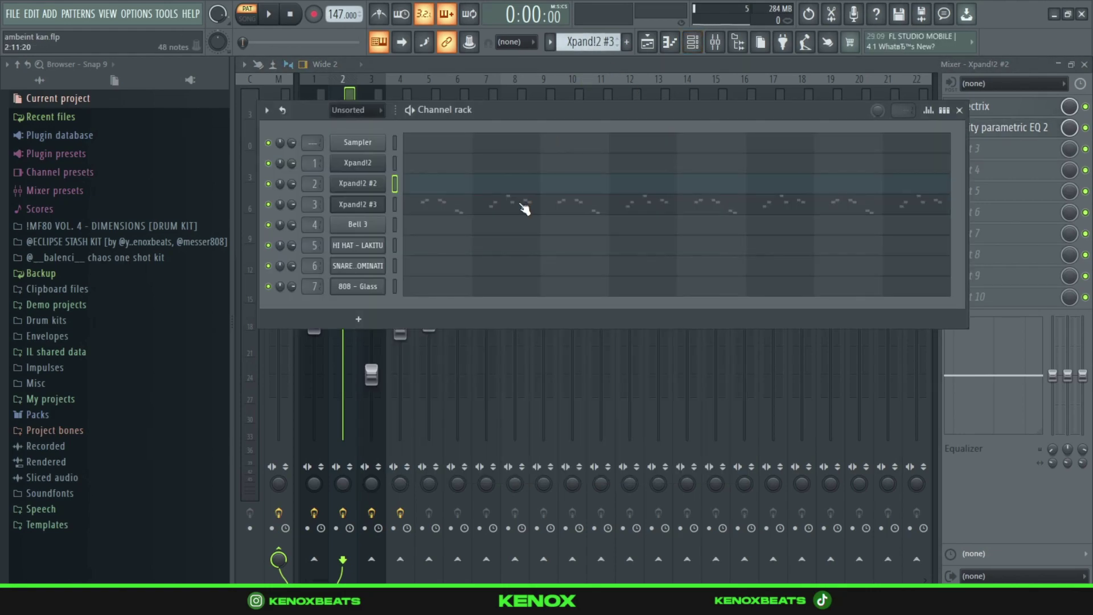
click(524, 209)
drag(1039, 89, 854, 92)
drag(1090, 76, 1092, 78)
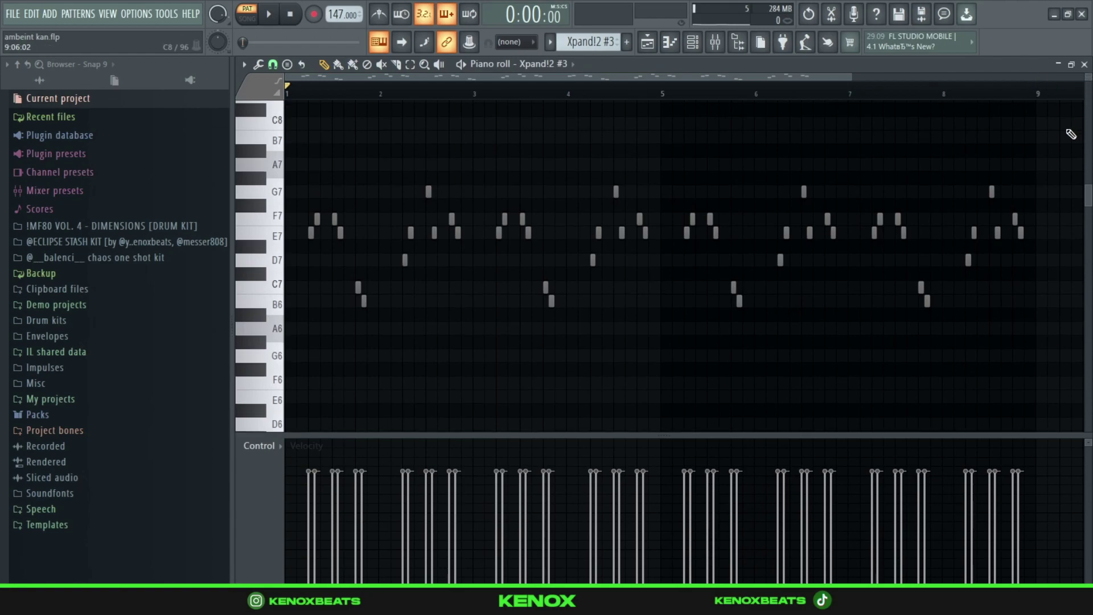
scroll(1071, 134, up, 1)
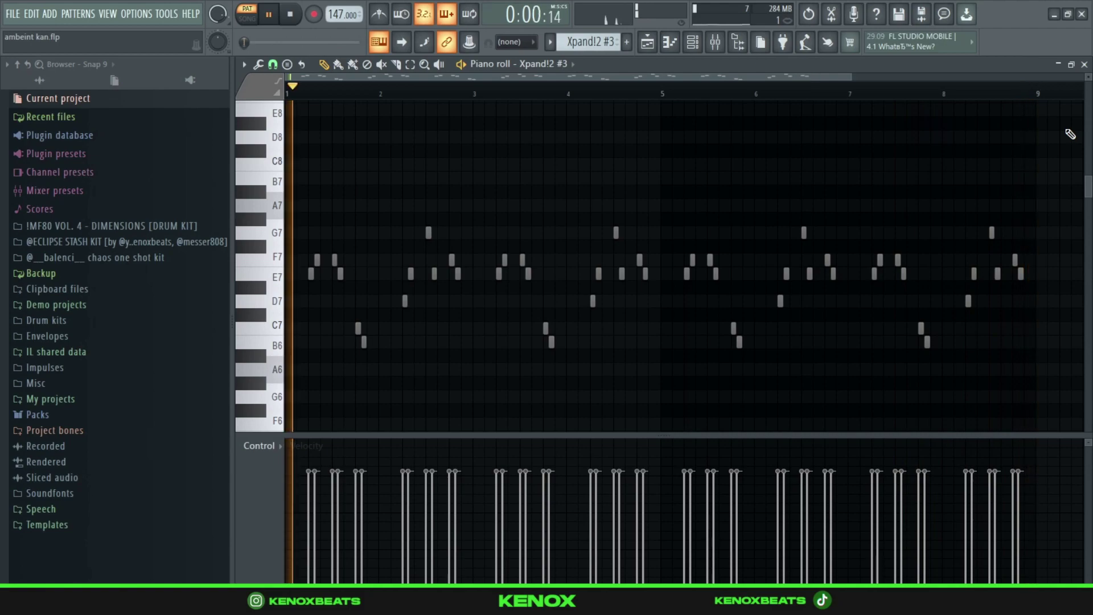
Open the Xpand!2 #3 channel's instrument to check its loaded preset, and close it.
key(F6)
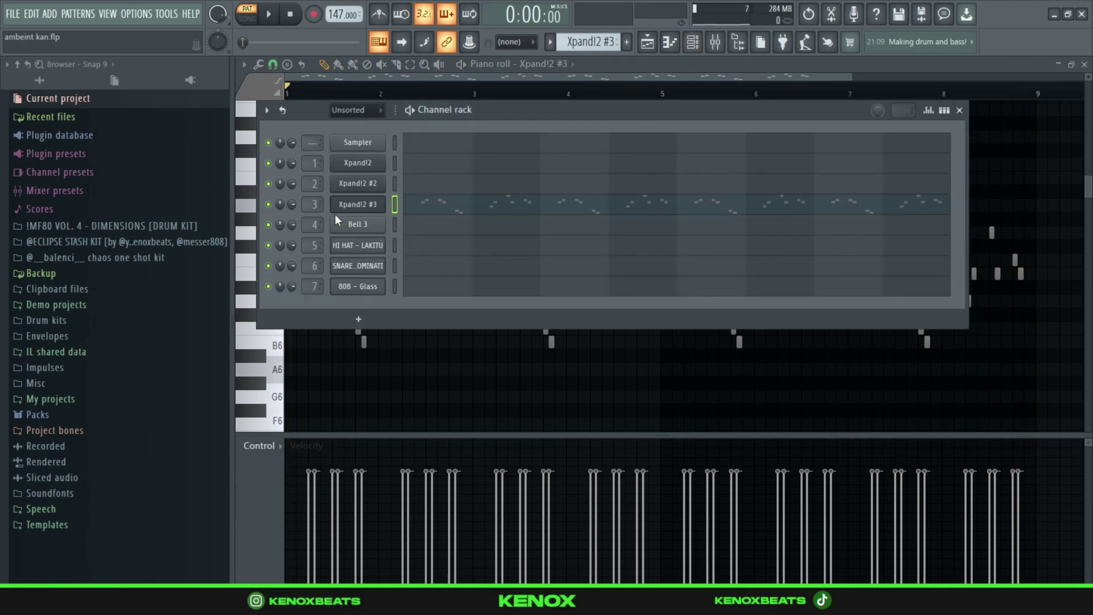
click(354, 212)
drag(512, 198, 528, 86)
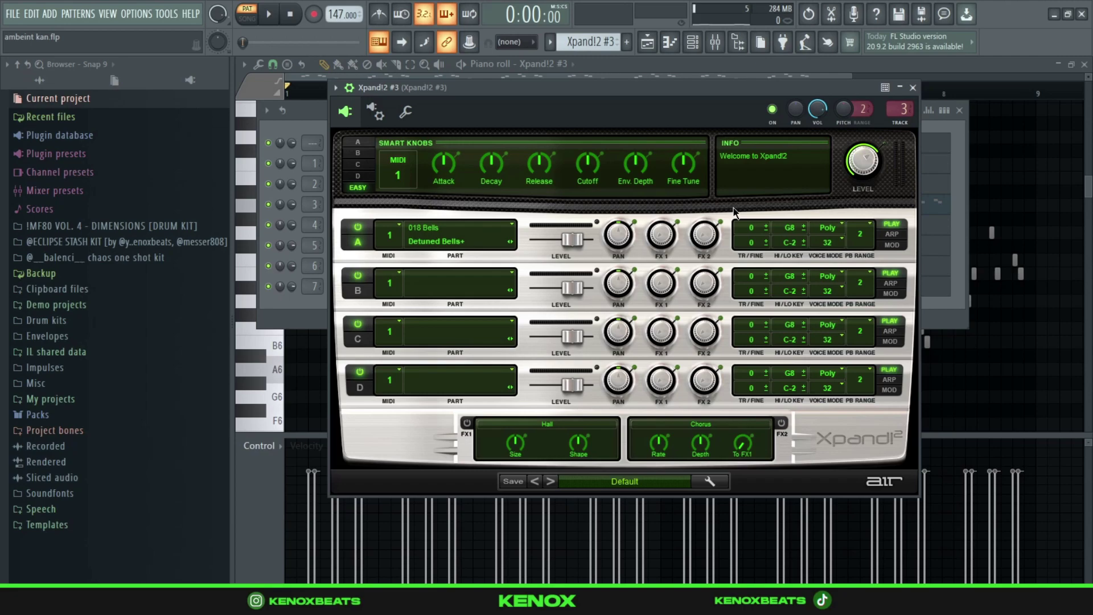
click(912, 88)
Inspect the Fruity parametric EQ 2 curve on the Xpand!2 #3 mixer track.
key(F9)
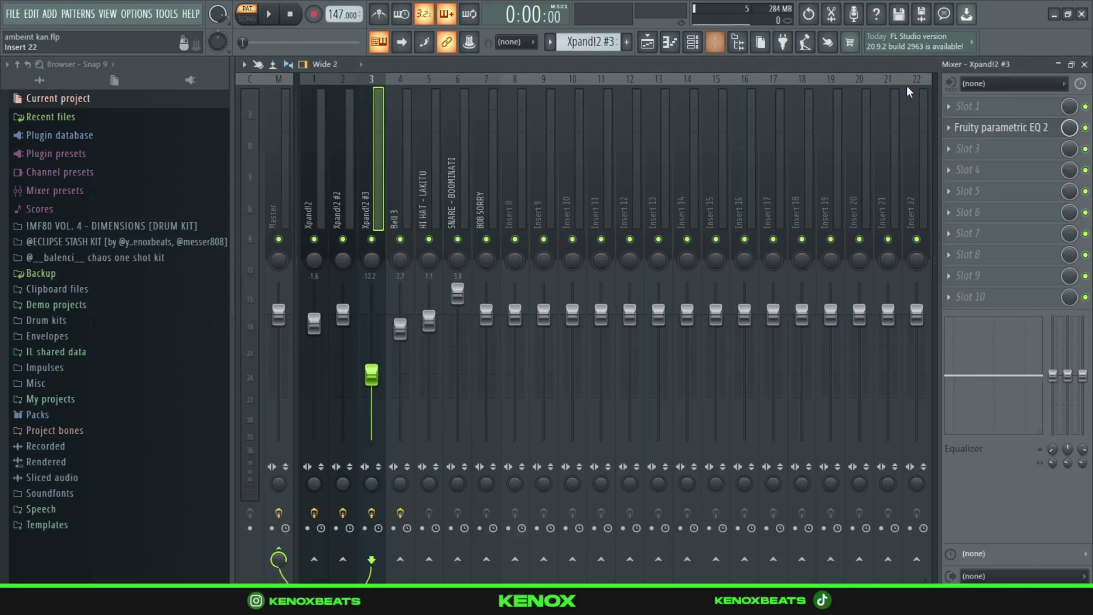
click(993, 129)
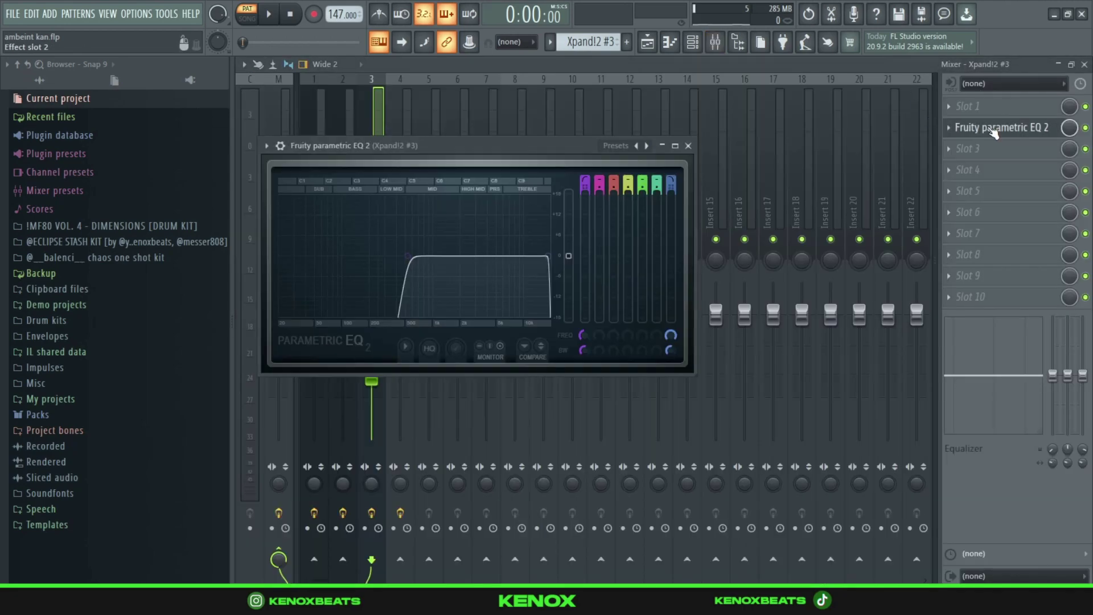
click(690, 146)
Open the Bell 3 pattern in the piano roll and listen to its notes.
key(F6)
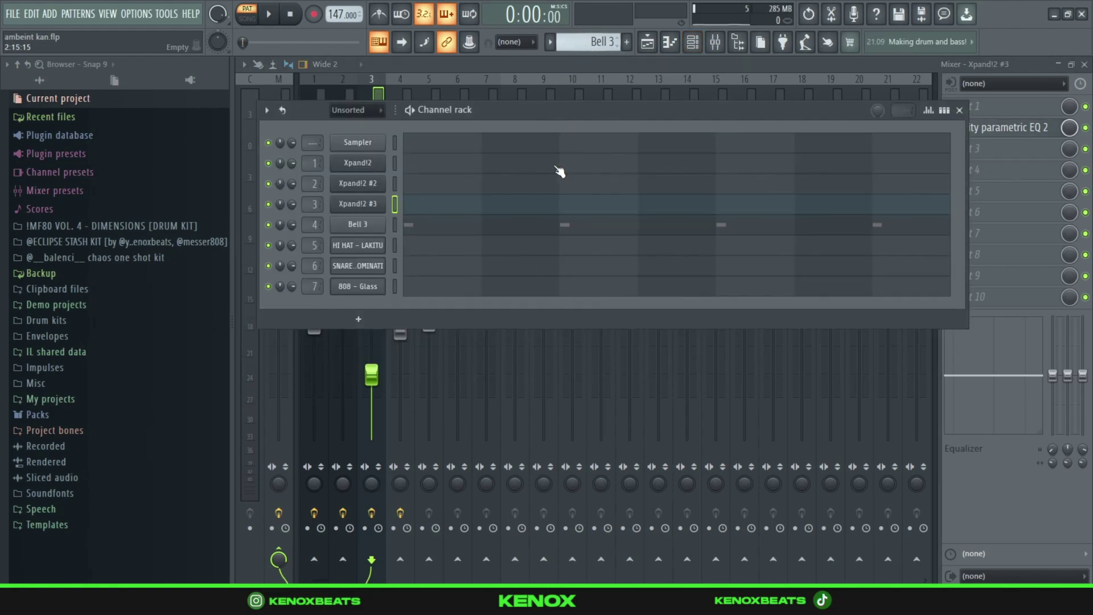
click(534, 224)
key(space)
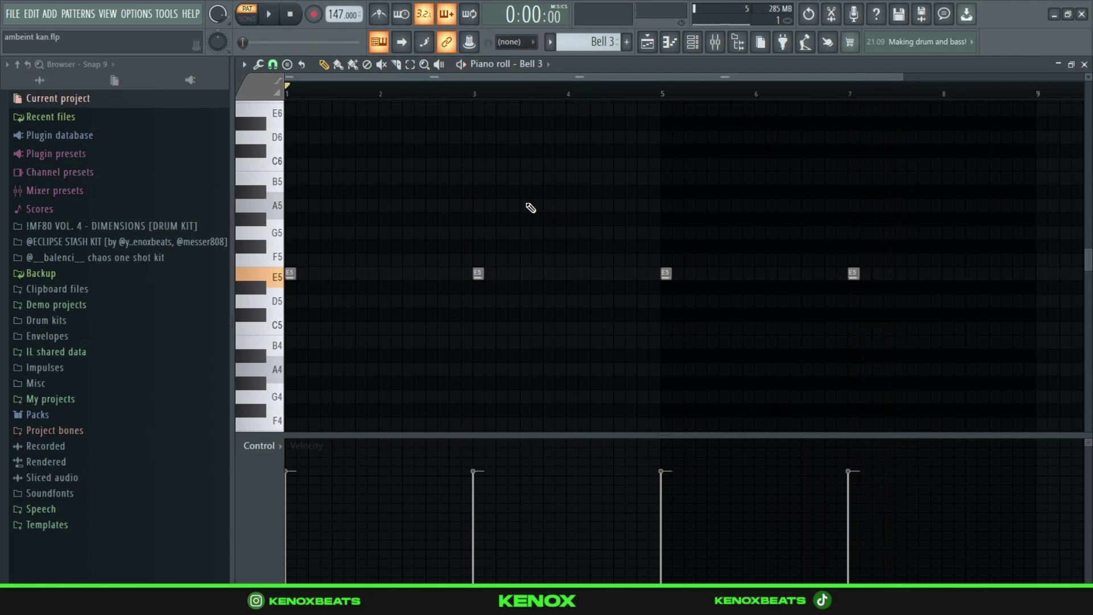
Inspect the Fruity parametric EQ 2 curve on the Bell 3 mixer track.
key(F6)
key(F9)
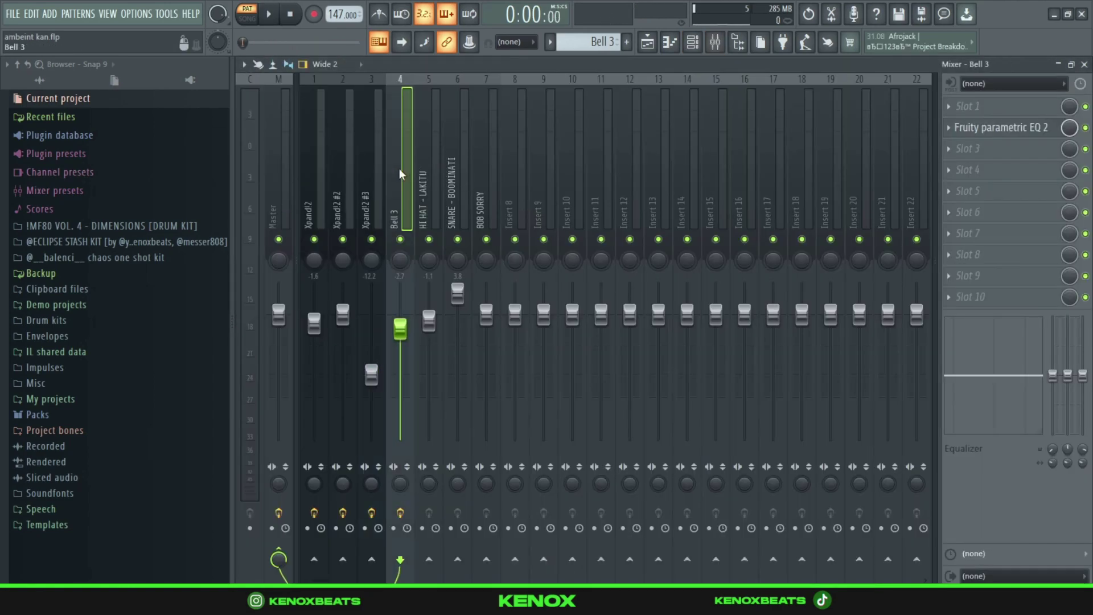
click(1045, 129)
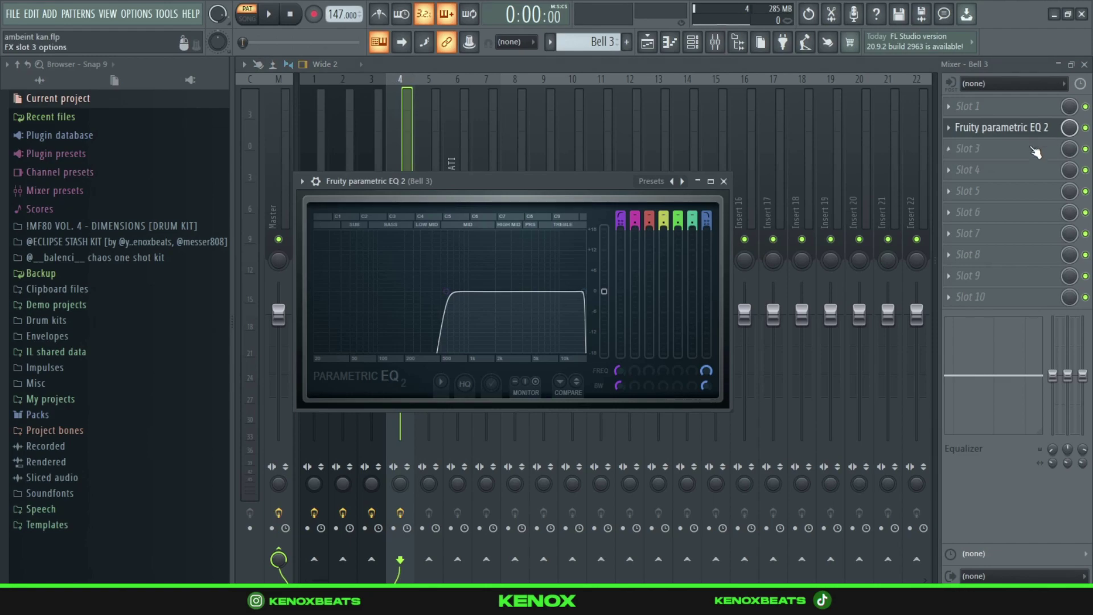
click(724, 181)
Open the HI HAT - LAKITU pattern in the piano roll and play it through.
key(F6)
click(565, 248)
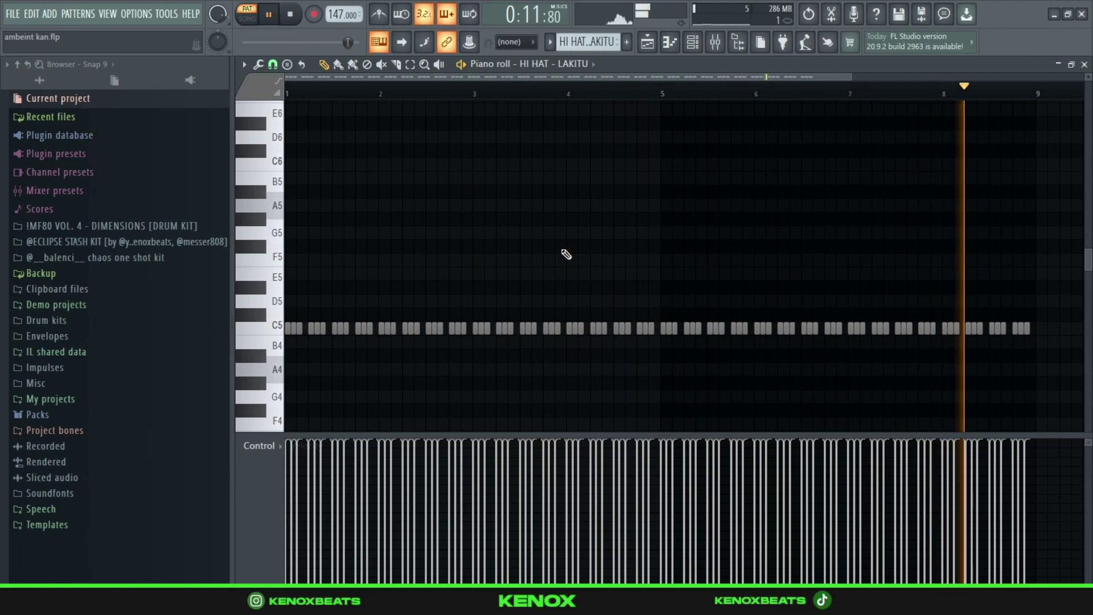
key(space)
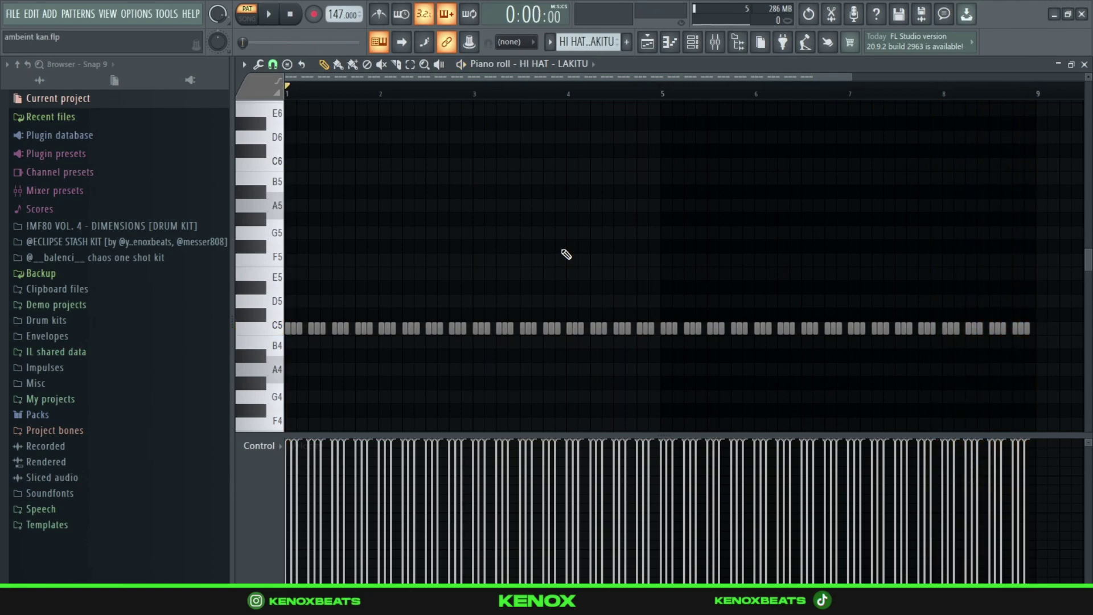
Switch to the SNARE - BOOMINATI pattern, open its notes in the piano roll and play it through.
key(F6)
scroll(600, 45, down, 1)
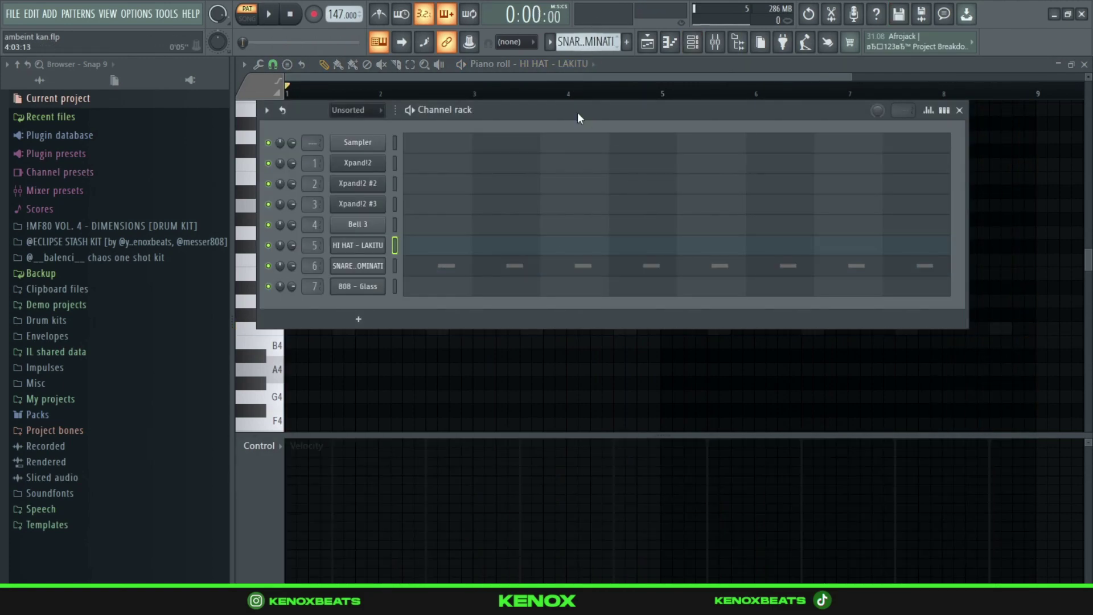
click(517, 264)
key(space)
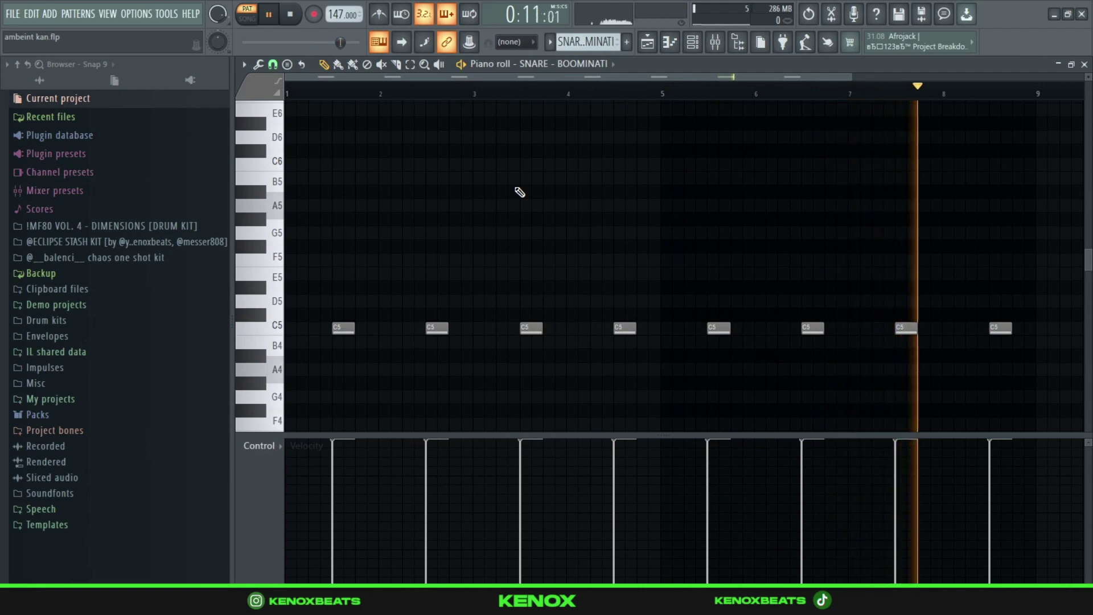
key(space)
Switch to the 808 - Glass pattern, open its notes in the piano roll and play it through.
key(F6)
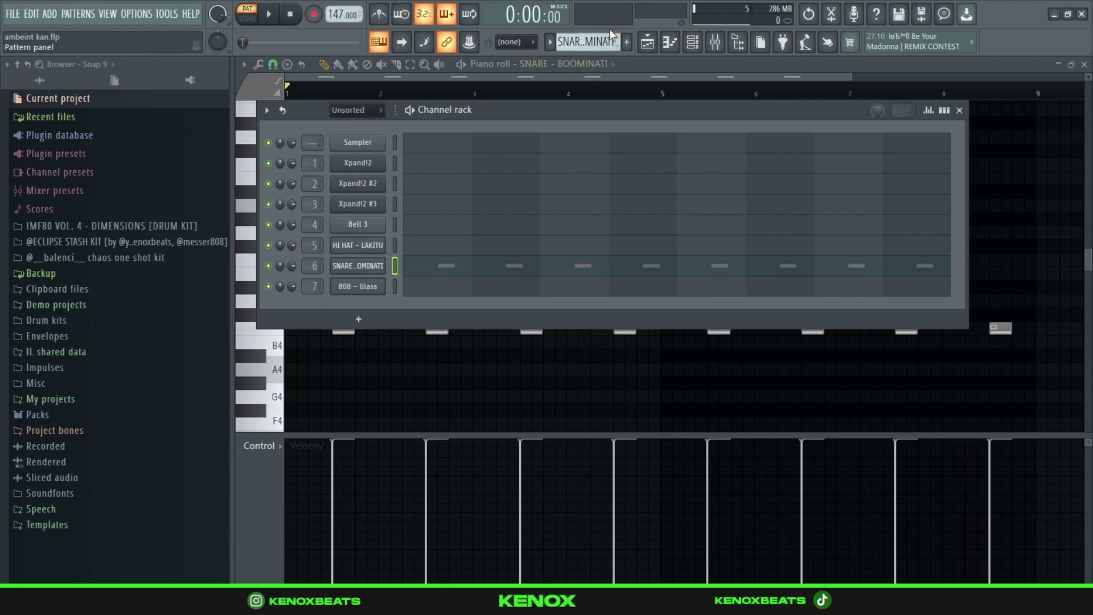
key(KP_Add)
click(563, 294)
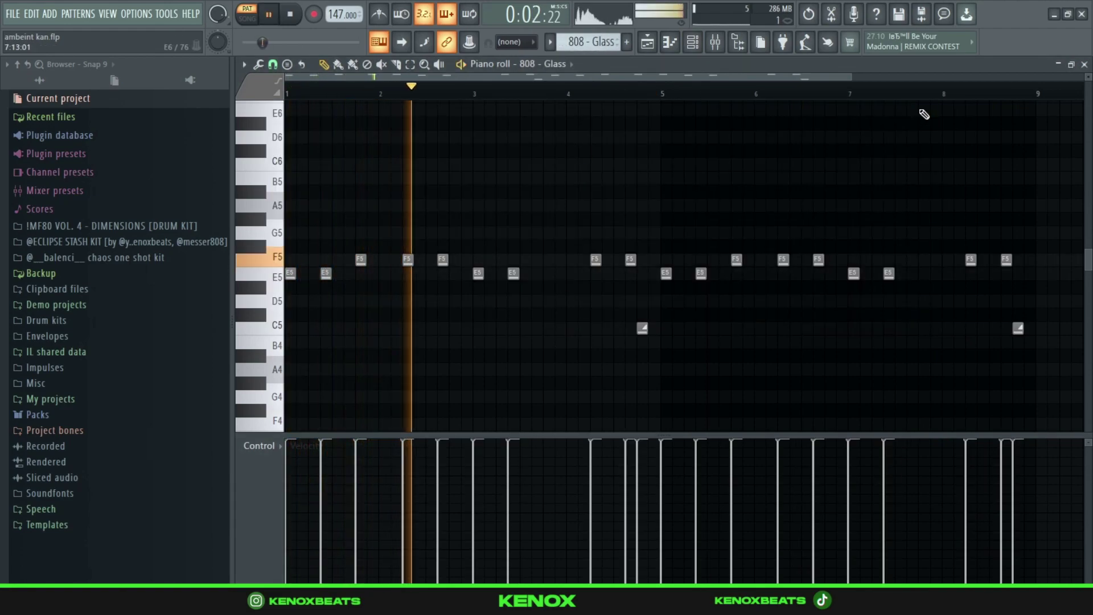
drag(1087, 76, 1087, 78)
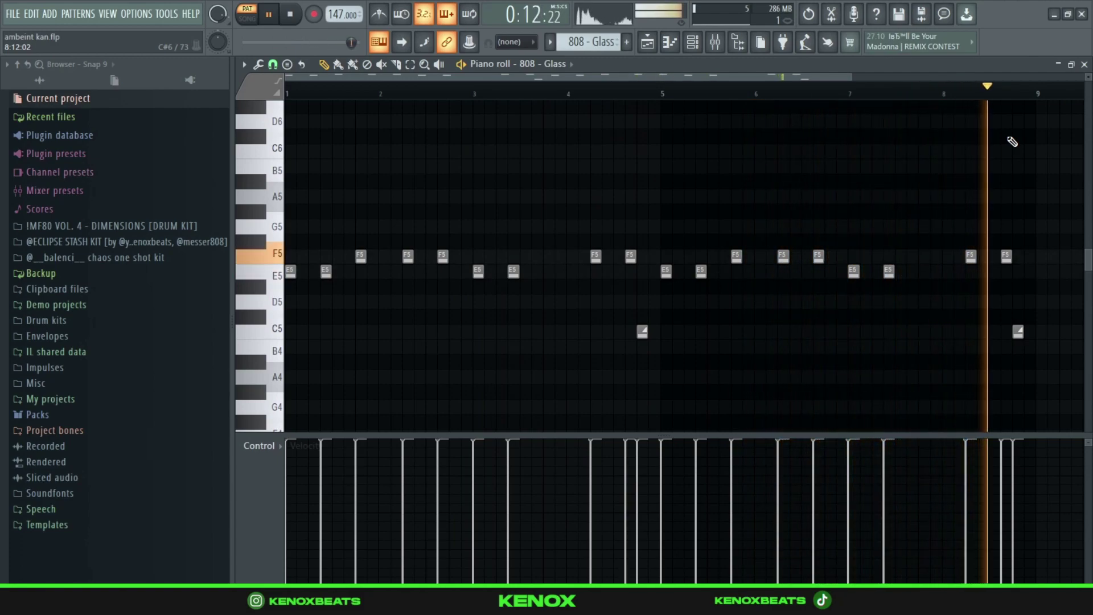
key(space)
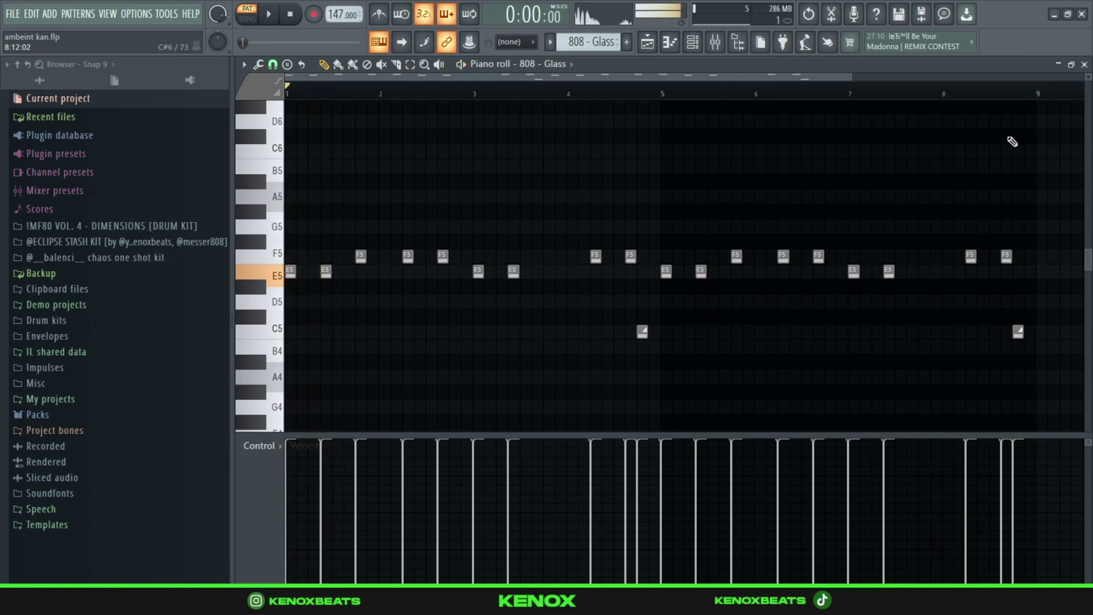